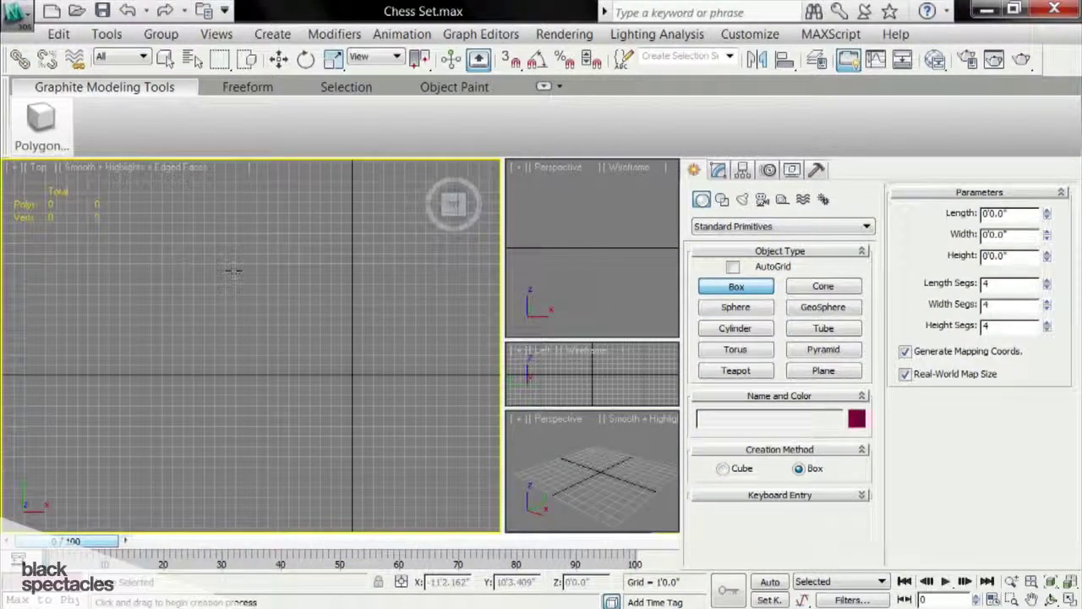
# - Draw an 11'5.34" by 14'2.954" box in the Top view, raising it to 4'5.783"
pyautogui.moveTo(234, 270); pyautogui.dragTo(440, 418)
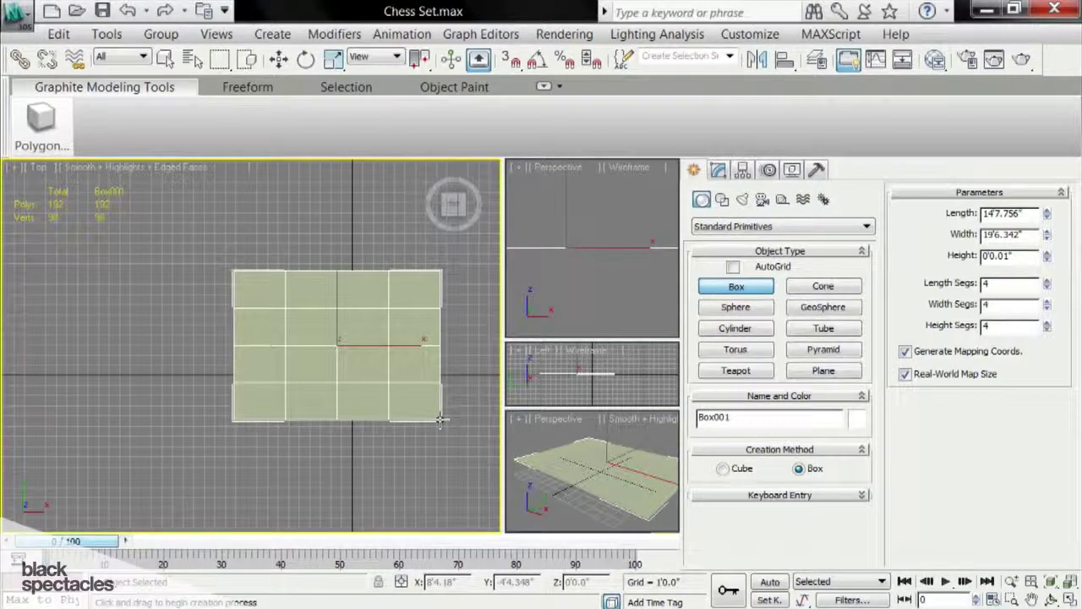
pyautogui.moveTo(441, 421); pyautogui.dragTo(384, 387)
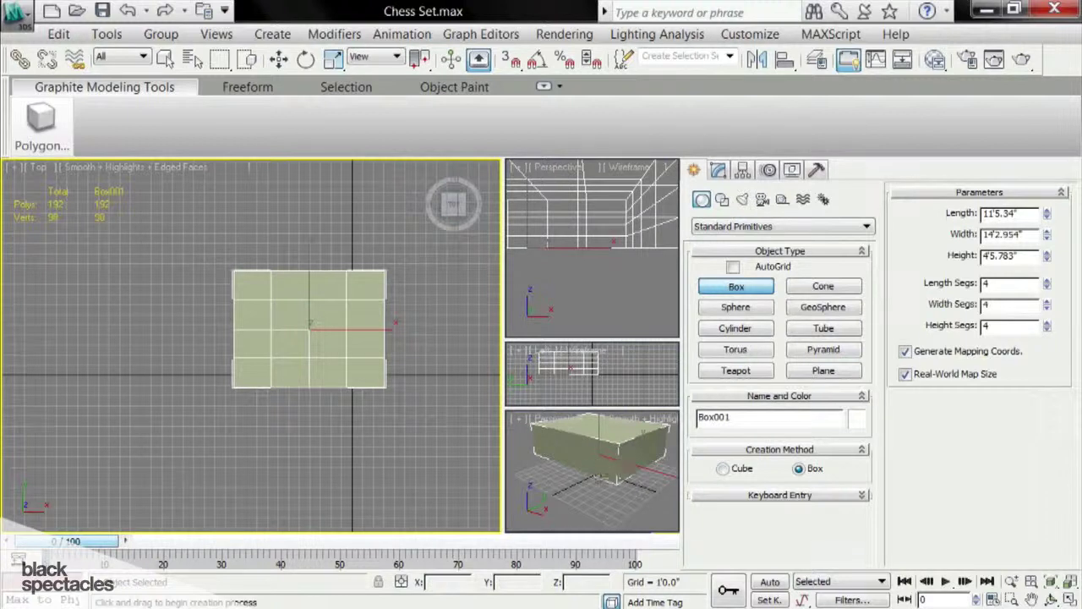
# - Fix the box height and maximize the Perspective view, framing the box
pyautogui.click(600, 500)
pyautogui.hotkey('alt', 'w')
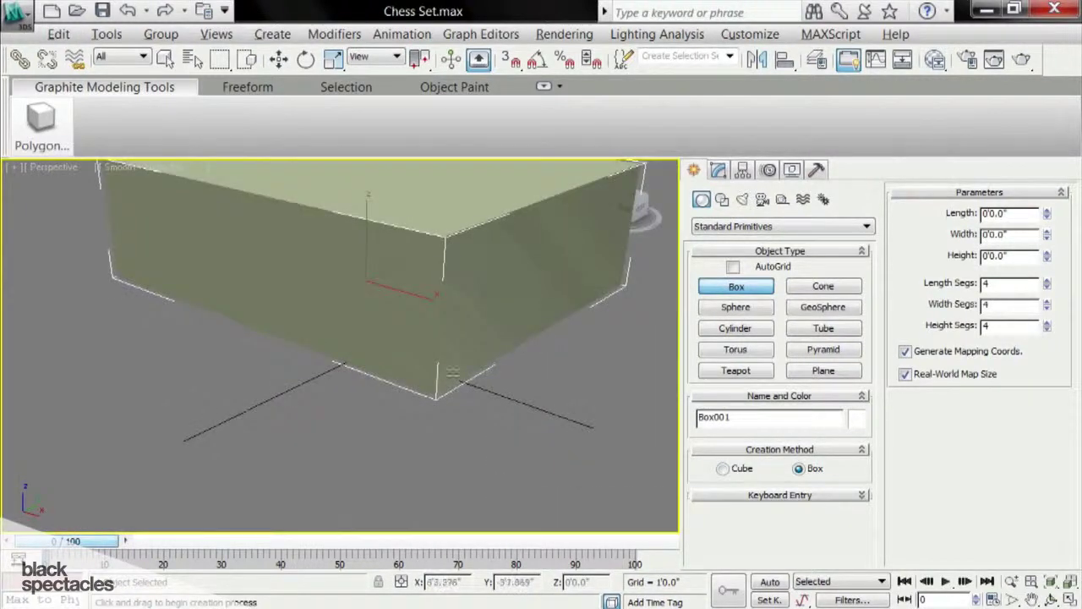
pyautogui.moveTo(433, 344); pyautogui.dragTo(415, 316, button='middle')
pyautogui.scroll(-2, 538, 328)
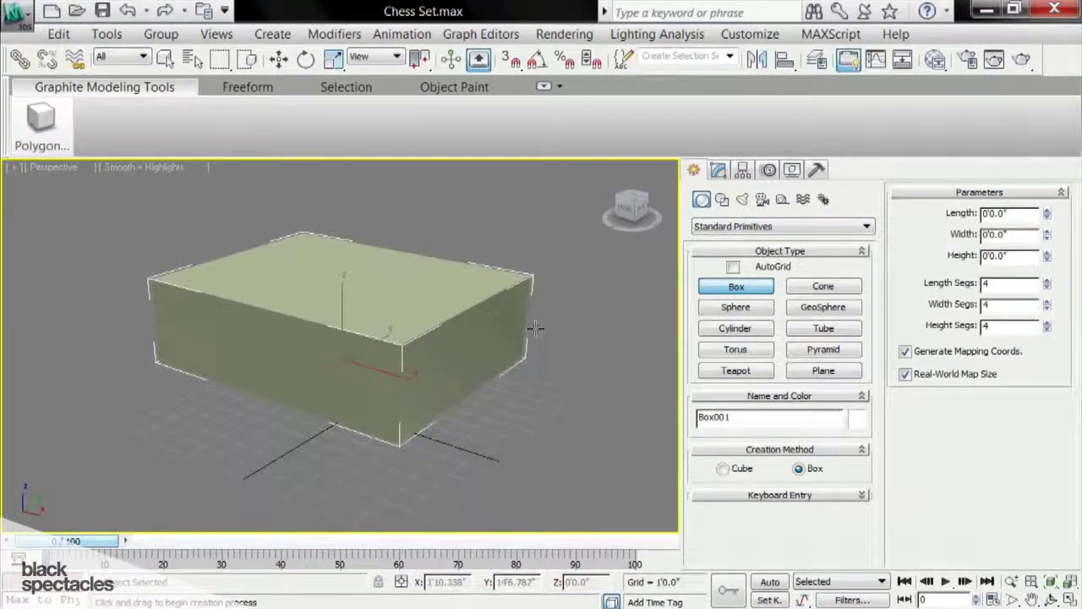
# - Add a pointed 3'1.005" radius cone and a 1'11.337" radius sphere beside the box
pyautogui.click(823, 286)
pyautogui.moveTo(546, 435); pyautogui.dragTo(613, 436)
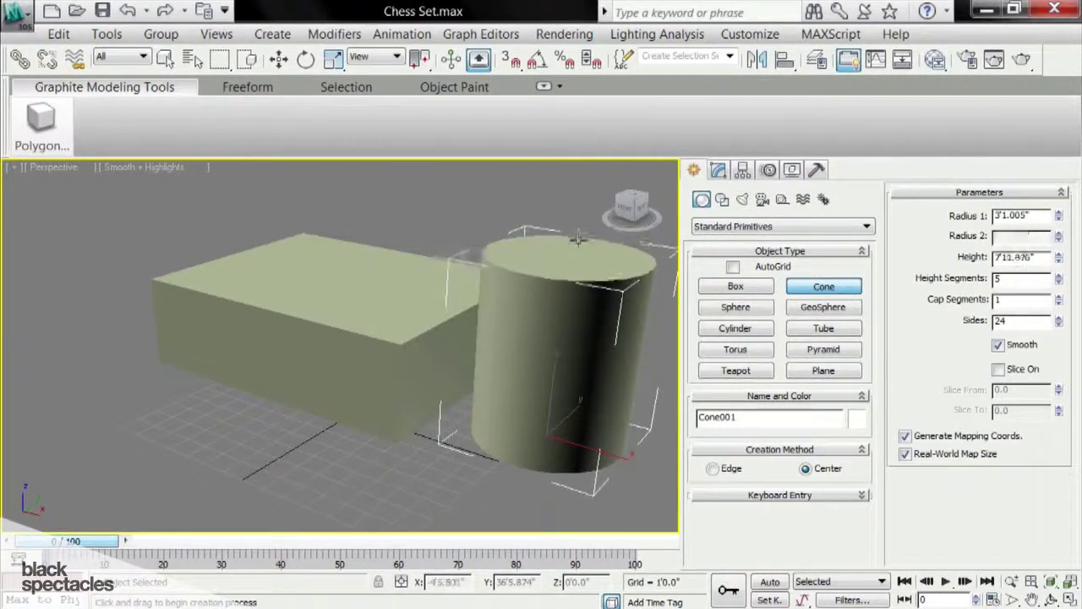
pyautogui.click(592, 252)
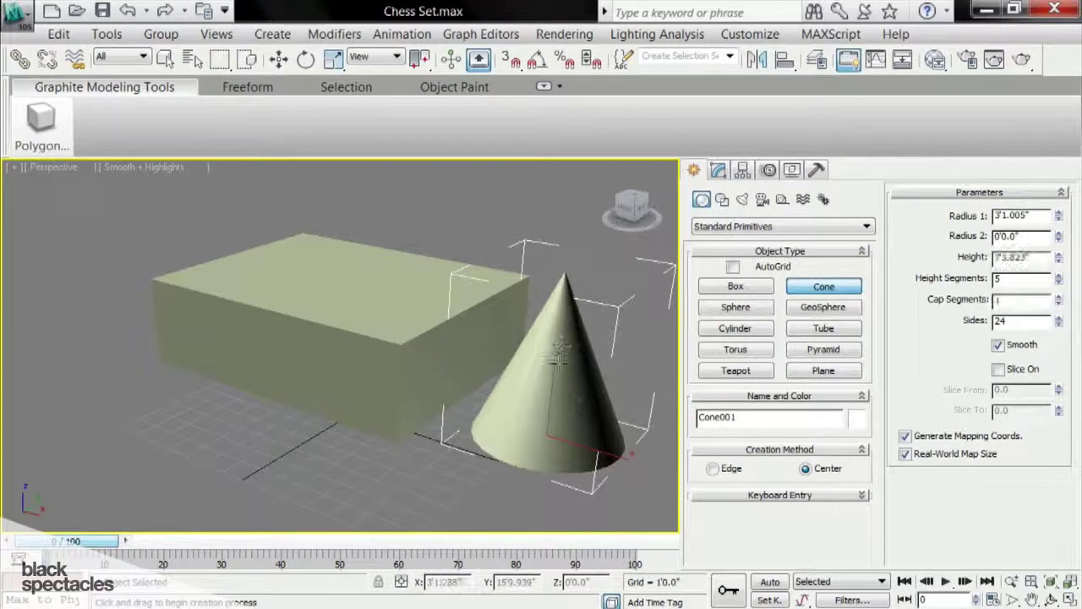
pyautogui.click(735, 307)
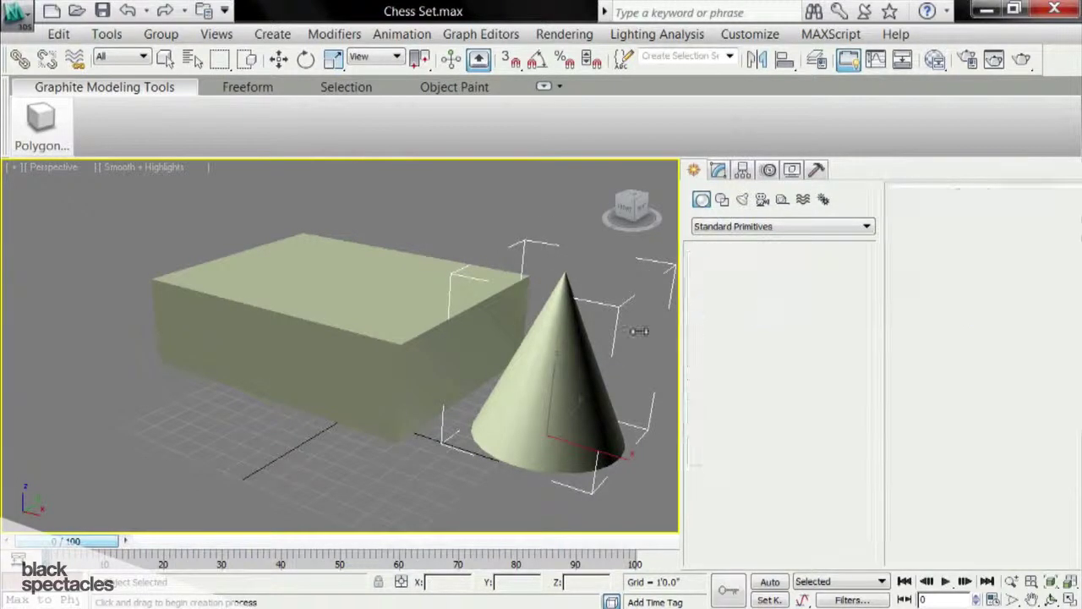
pyautogui.moveTo(173, 437); pyautogui.dragTo(212, 425)
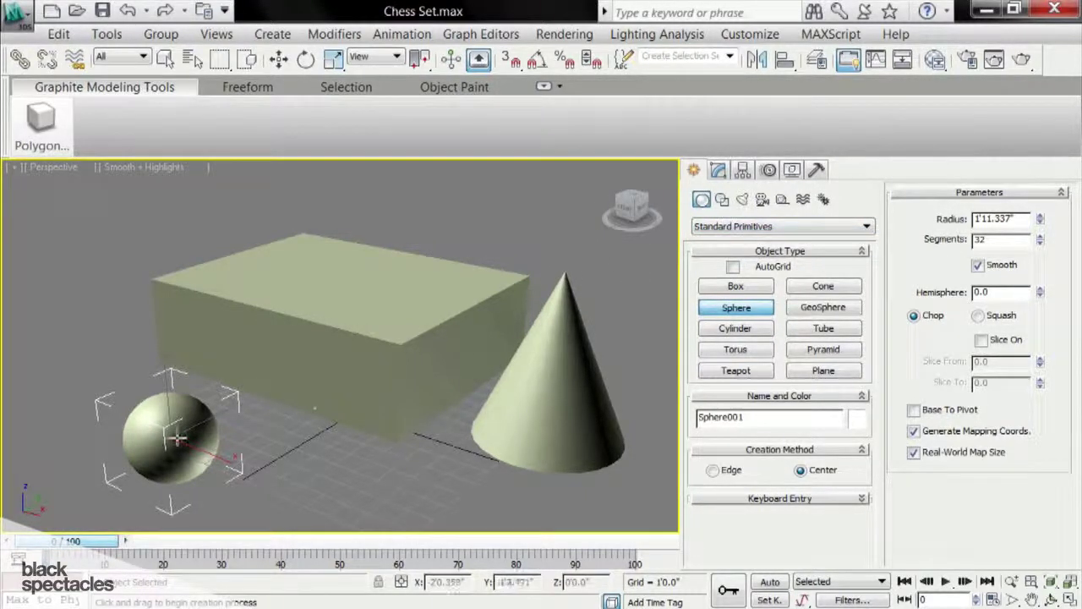
# - Set Sphere001's radius to 6' and its segment count to 12
pyautogui.moveTo(1020, 217); pyautogui.dragTo(952, 215)
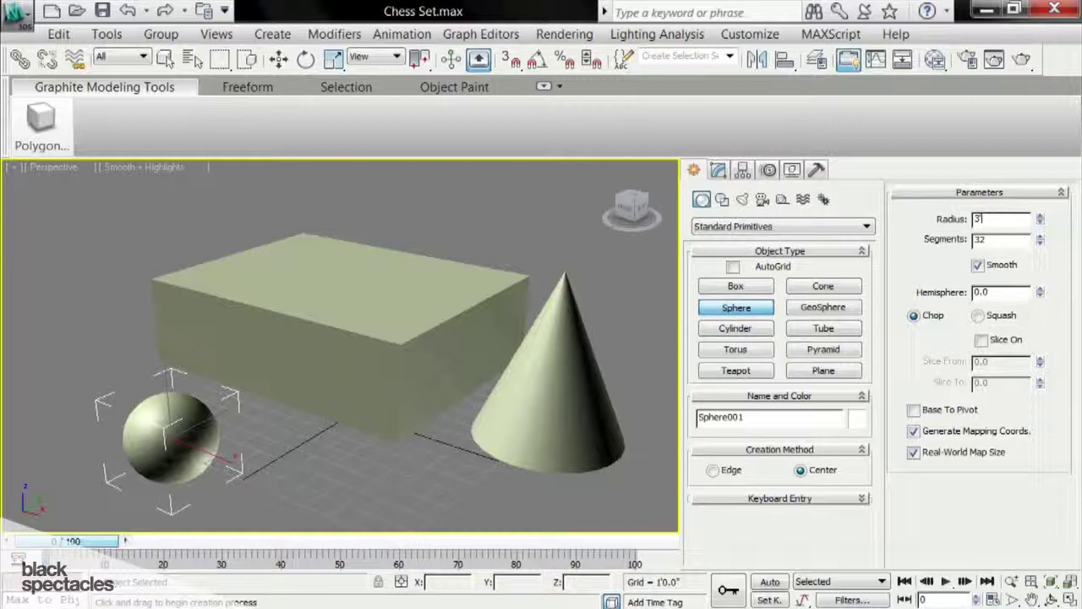
pyautogui.write("3'")
pyautogui.press('Return')
pyautogui.moveTo(1025, 219); pyautogui.dragTo(892, 217)
pyautogui.press('Return')
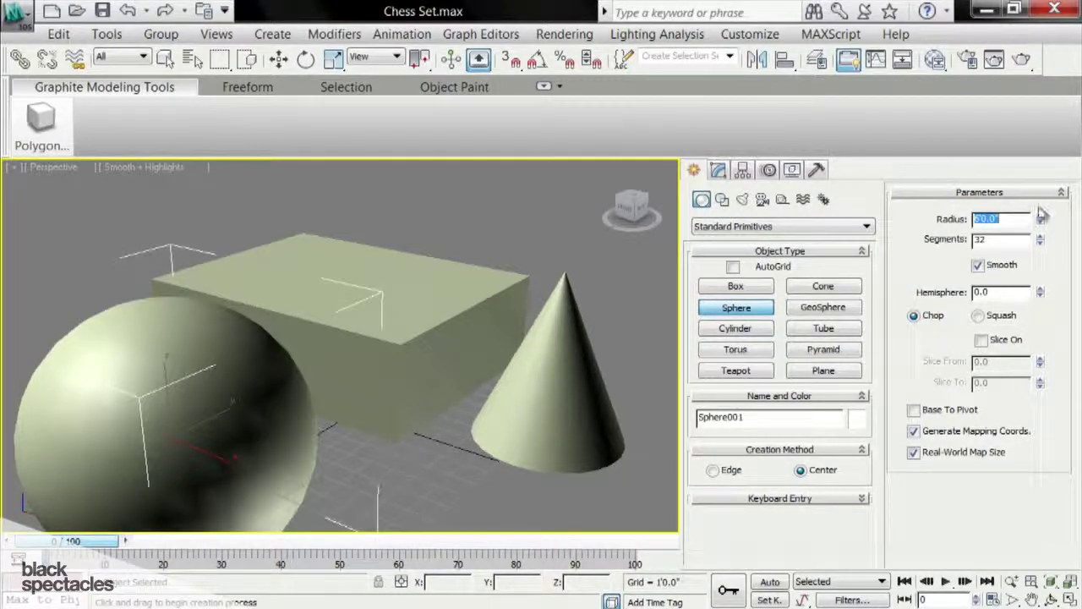
pyautogui.moveTo(1011, 241); pyautogui.dragTo(859, 250)
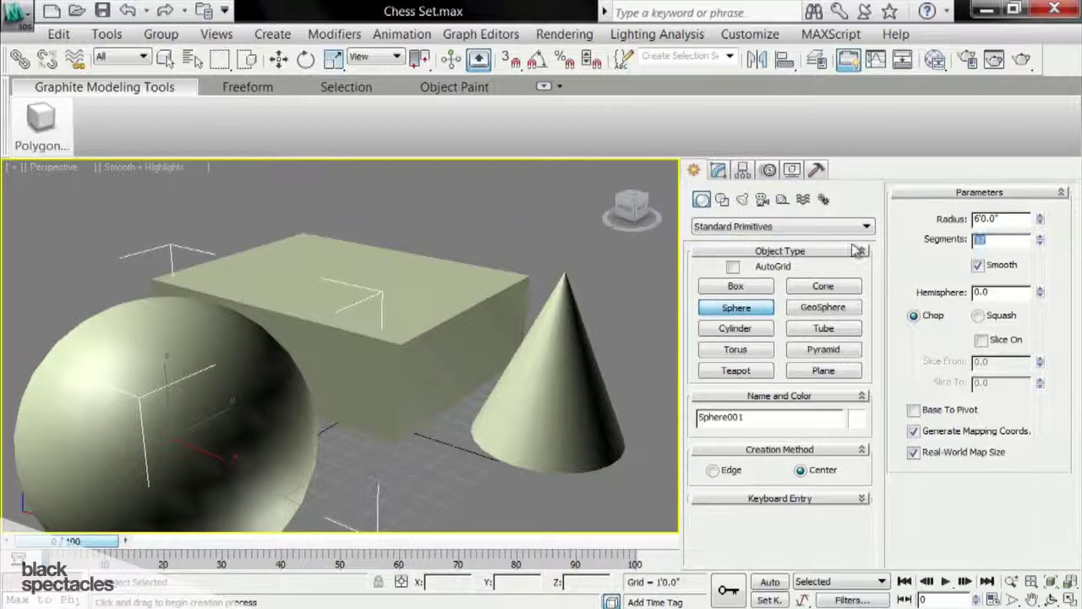
pyautogui.press('Return')
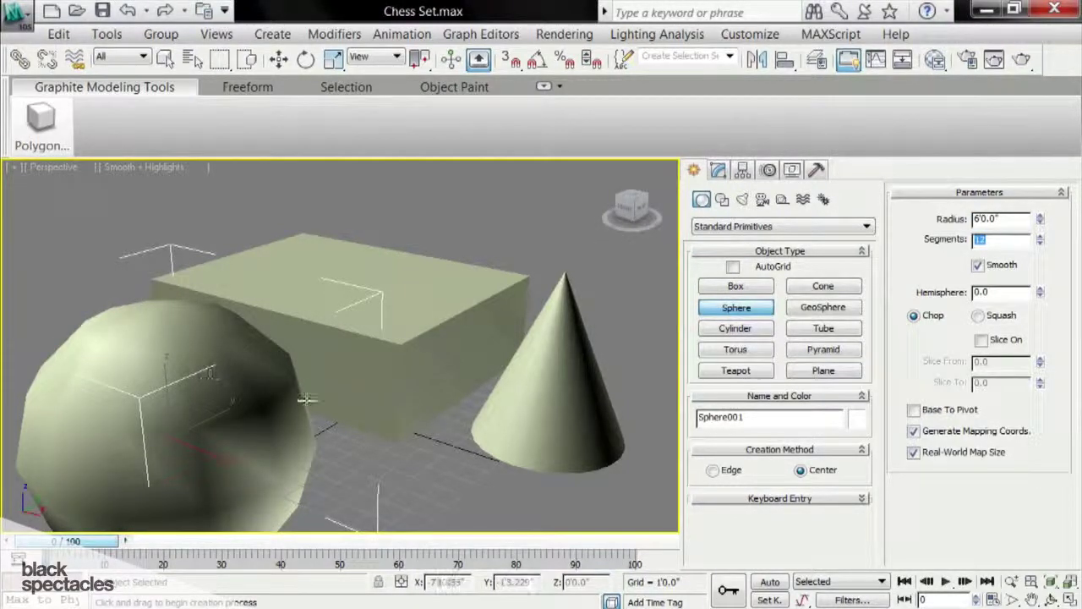
pyautogui.click(437, 461)
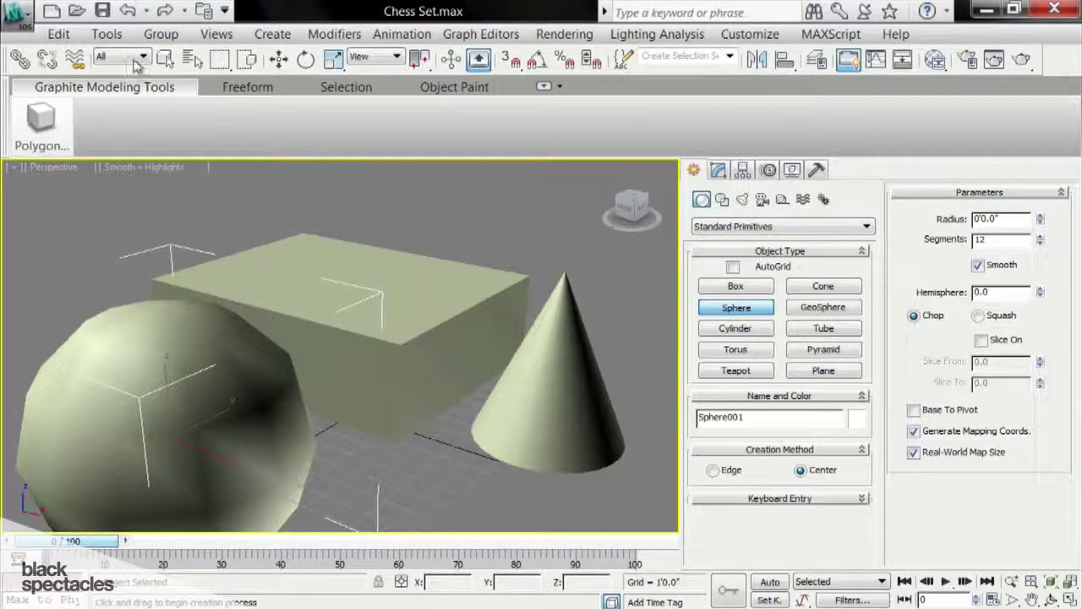
pyautogui.click(165, 58)
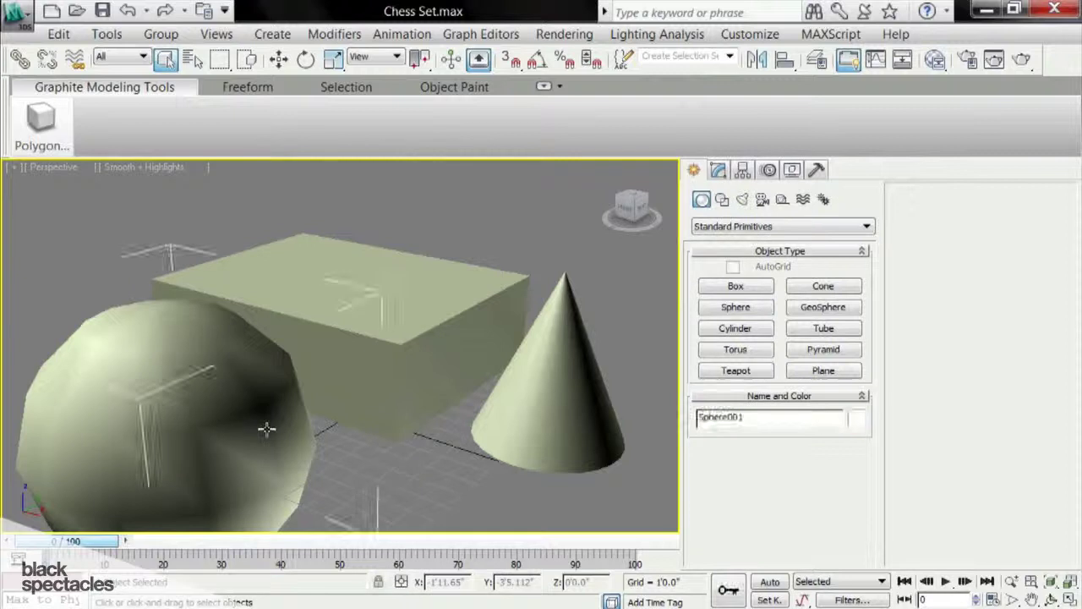
# - Select the cone, box and sphere one at a time in the viewport
pyautogui.click(565, 369)
pyautogui.click(304, 345)
pyautogui.click(242, 391)
pyautogui.click(409, 357)
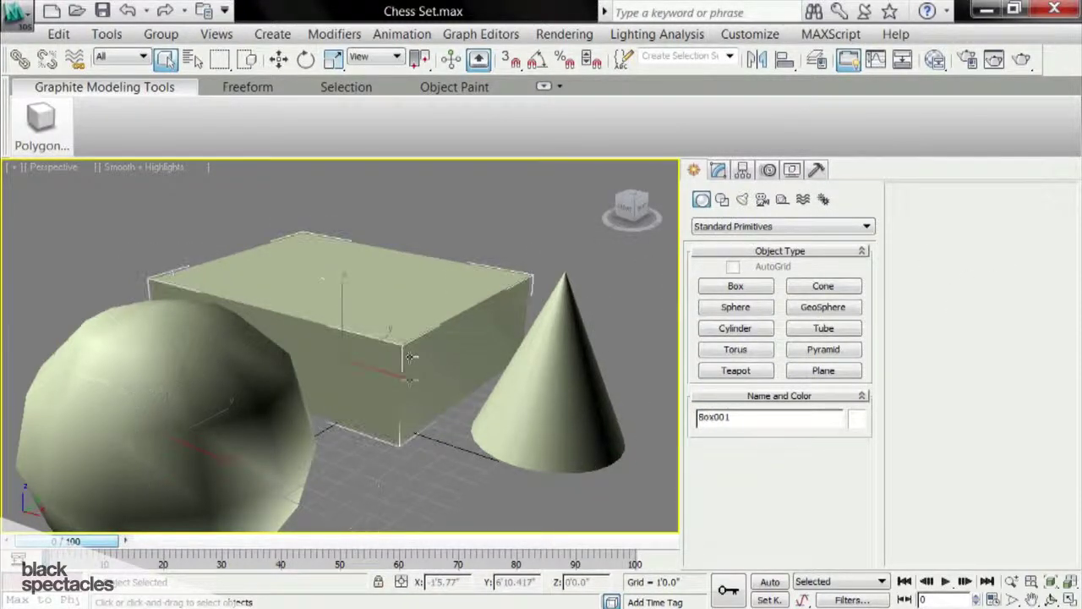
pyautogui.scroll(-2, 455, 396)
pyautogui.scroll(2, 452, 400)
pyautogui.scroll(-2, 448, 405)
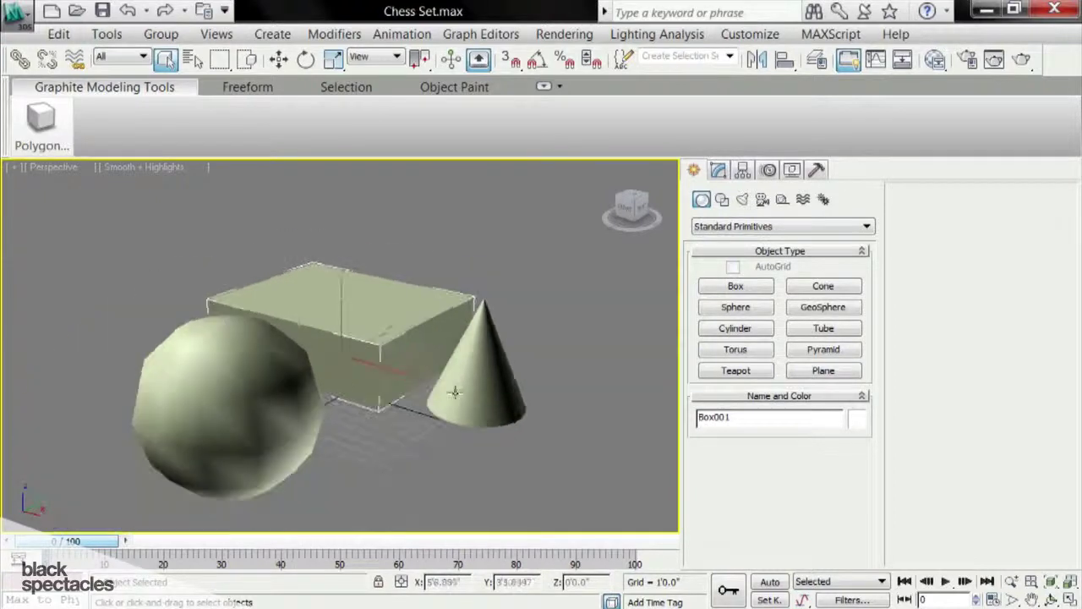
pyautogui.scroll(2, 444, 408)
pyautogui.click(429, 451)
pyautogui.click(423, 406)
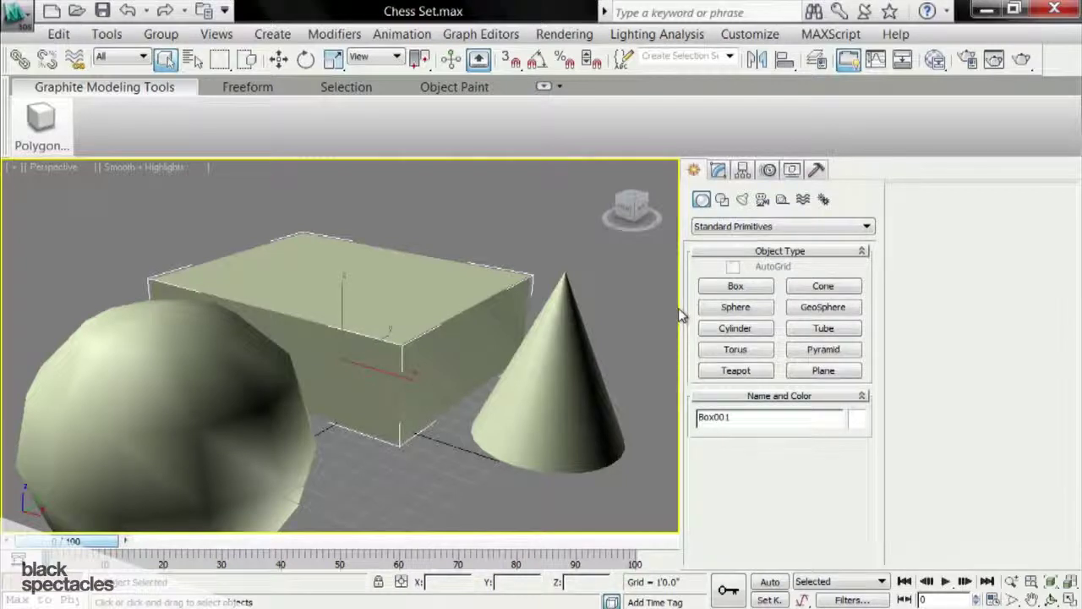
pyautogui.scroll(-2, 513, 369)
# - Window-select the box, sphere and cone and delete them with Edit > Delete
pyautogui.moveTo(554, 474); pyautogui.dragTo(182, 155)
pyautogui.click(56, 34)
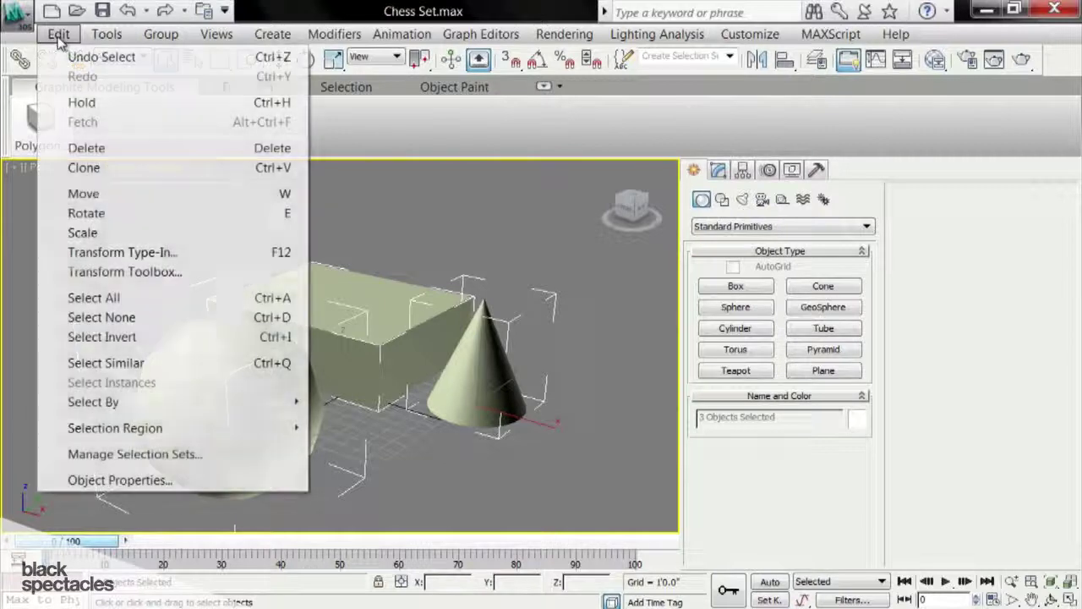
pyautogui.click(86, 148)
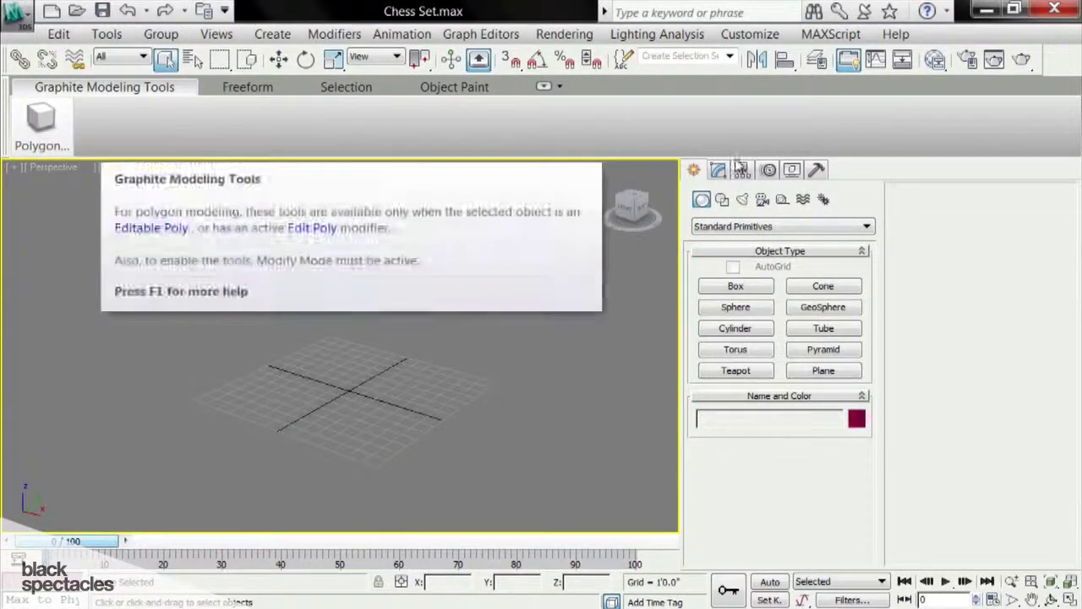
# - Create an Extended Primitives Torus Knot, radius 46.096", at the grid centre
pyautogui.click(729, 228)
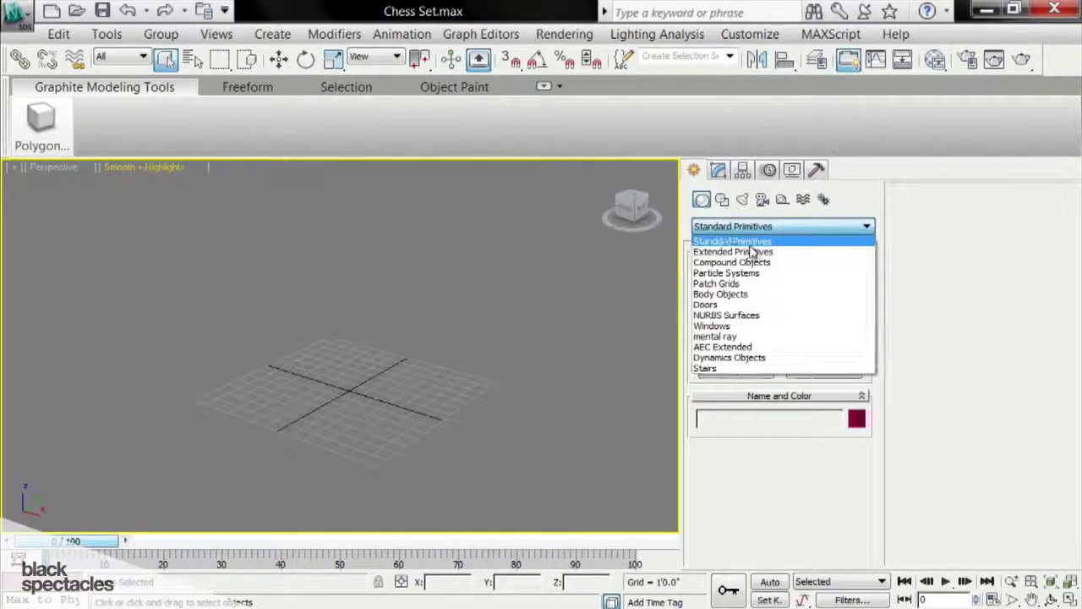
pyautogui.click(742, 254)
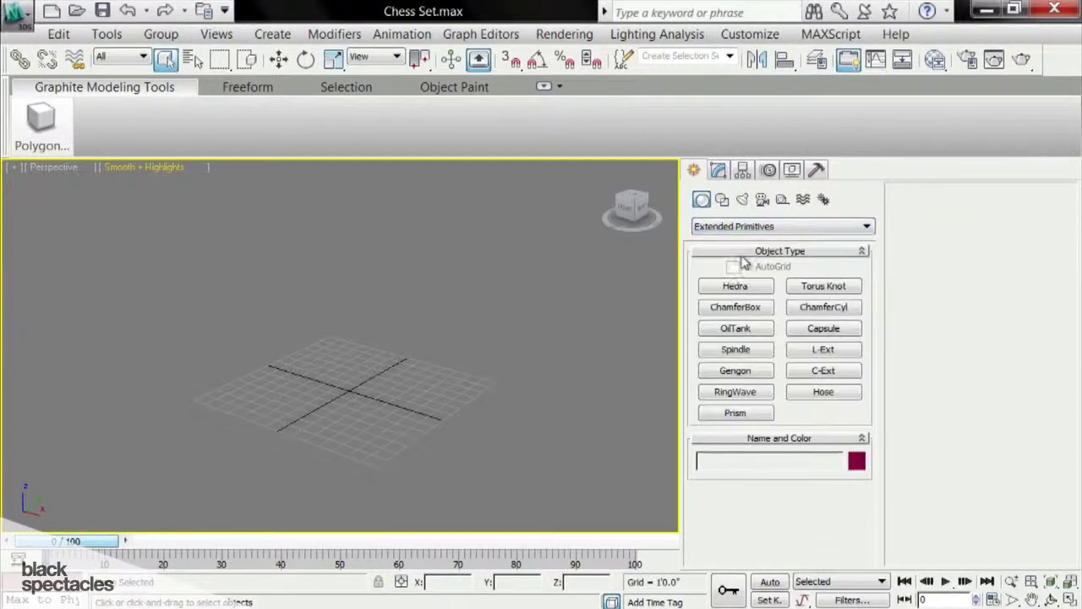
pyautogui.click(818, 289)
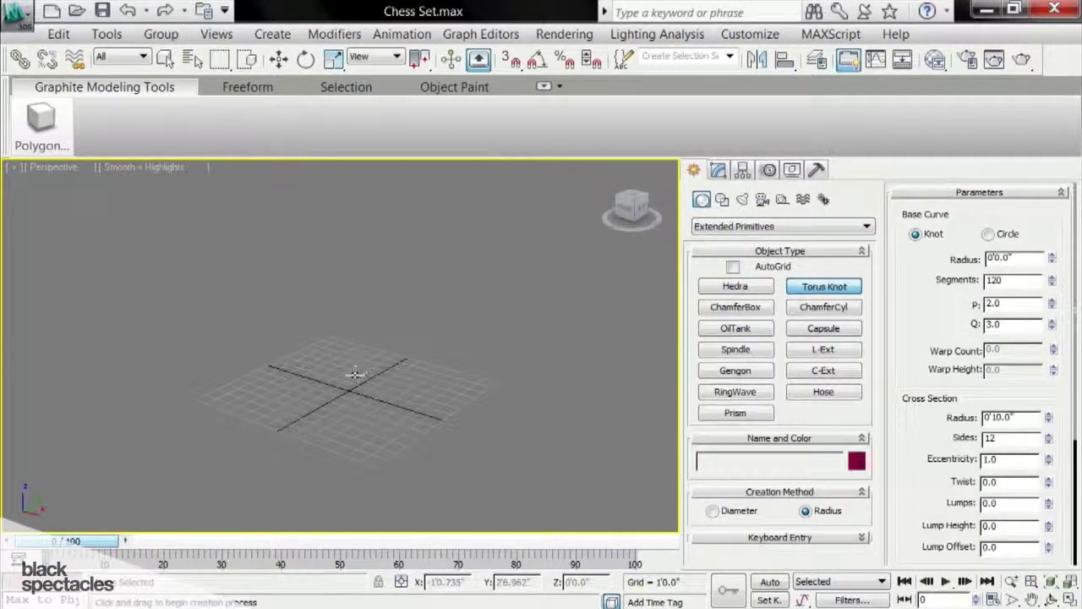
pyautogui.moveTo(335, 385); pyautogui.dragTo(386, 374)
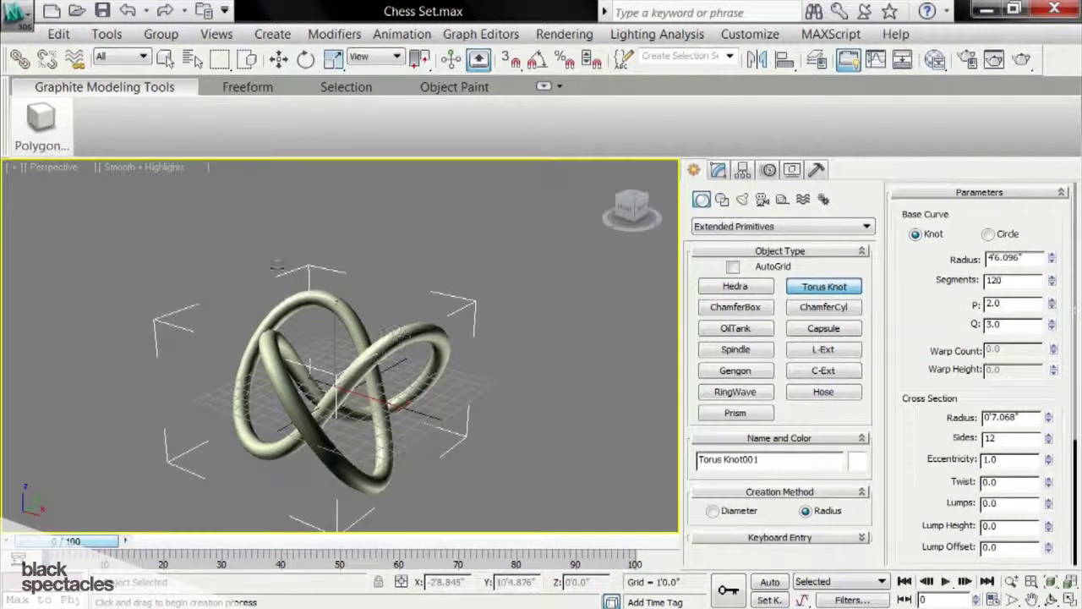
# - Create an oil tank, radius 2'3.451" and height 12'9.661", beside the torus knot
pyautogui.click(736, 328)
pyautogui.moveTo(495, 413); pyautogui.dragTo(548, 404)
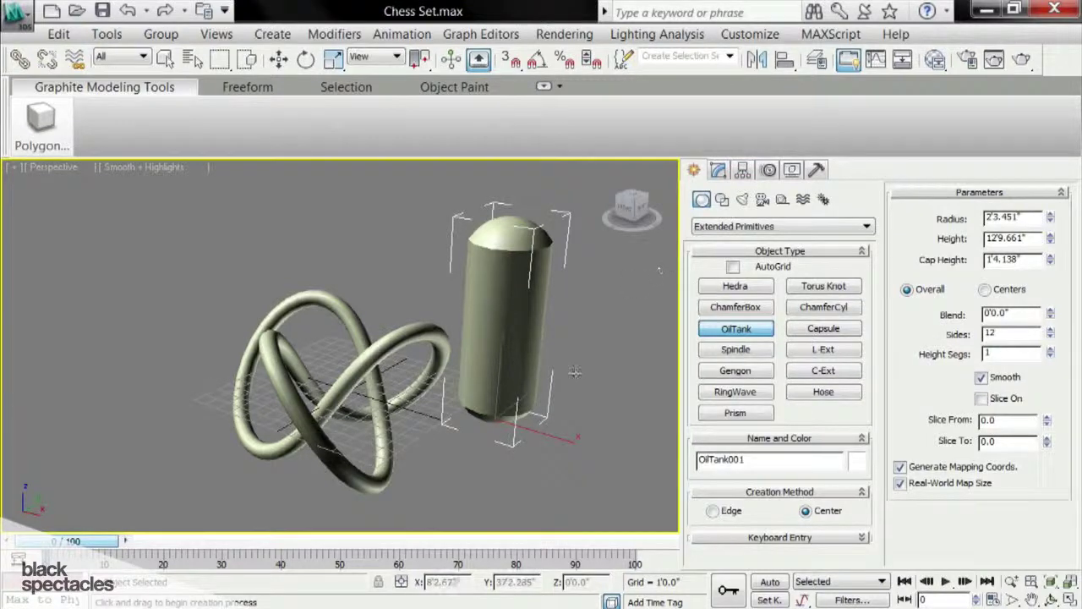
pyautogui.click(165, 58)
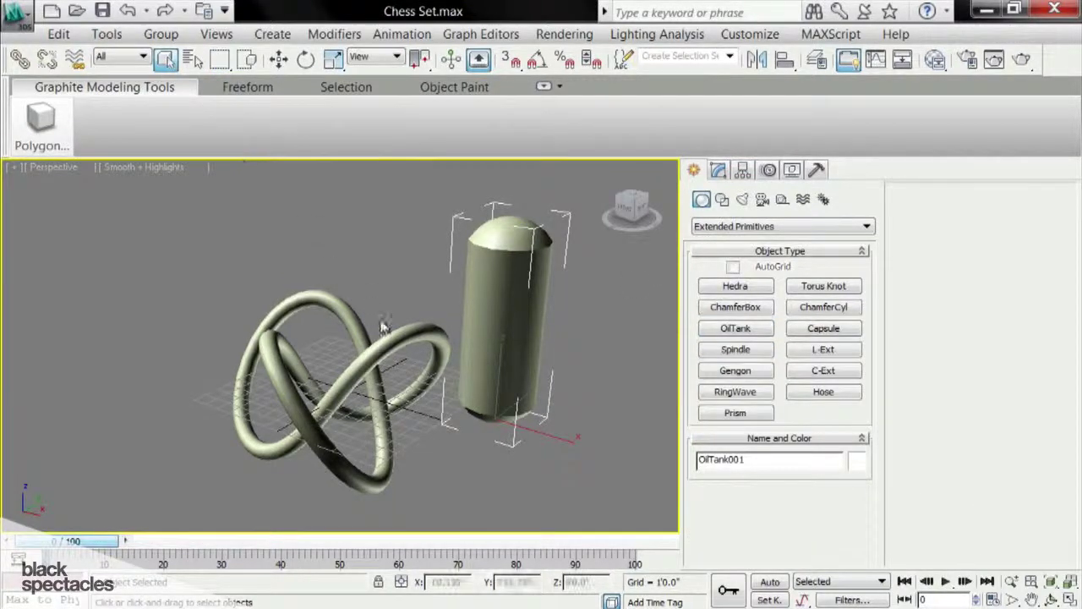
# - Select the torus knot and oil tank together and bring up the Edit menu
pyautogui.click(402, 341)
pyautogui.click(521, 317)
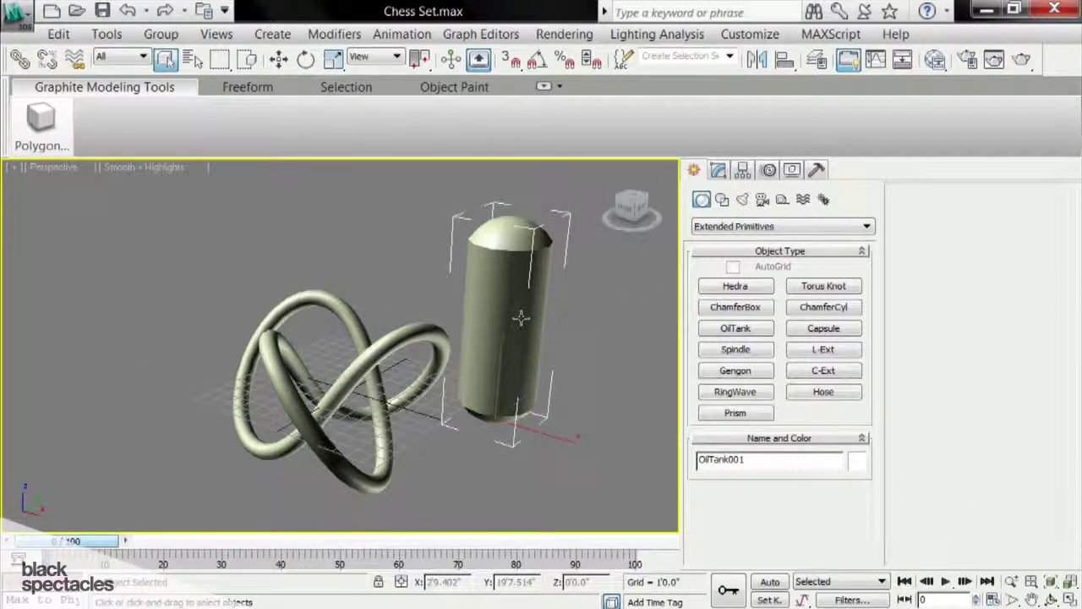
pyautogui.click(383, 341)
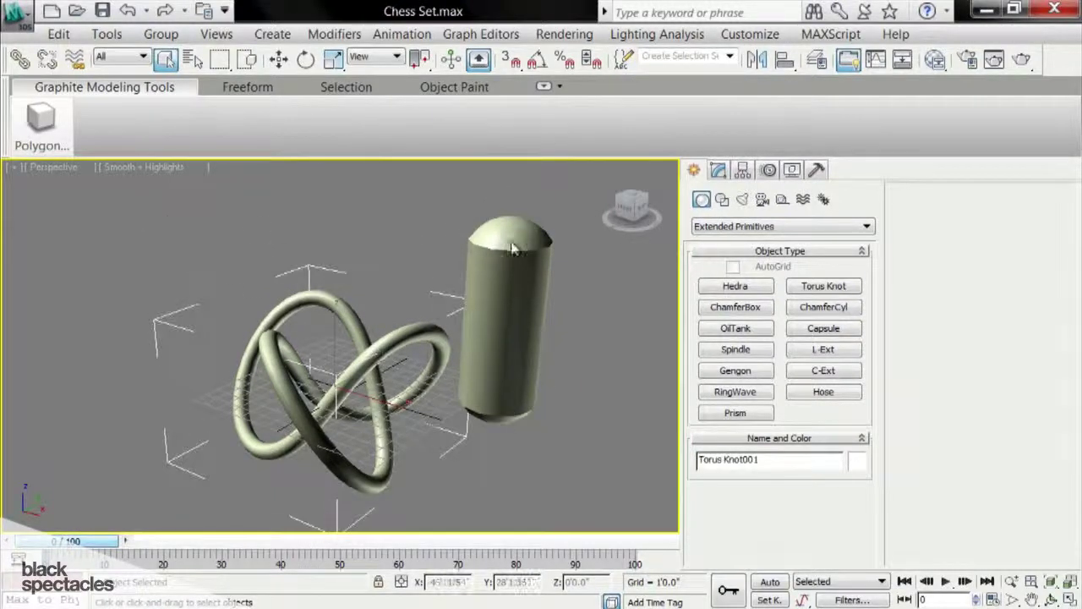
pyautogui.click(490, 259)
pyautogui.keyDown('ctrl'); pyautogui.click(317, 385); pyautogui.keyUp('ctrl')
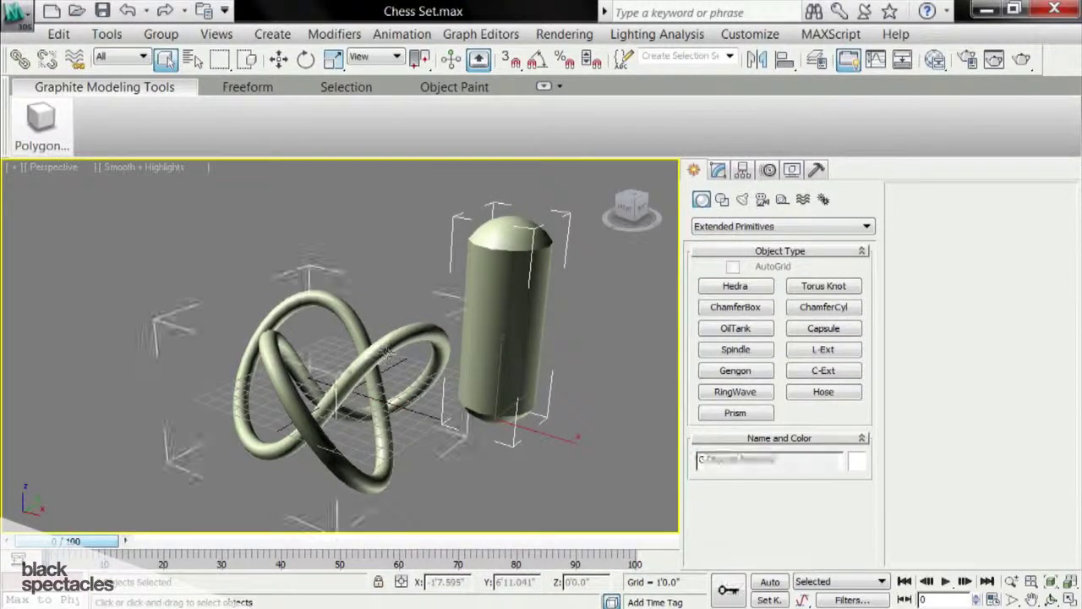
pyautogui.click(58, 33)
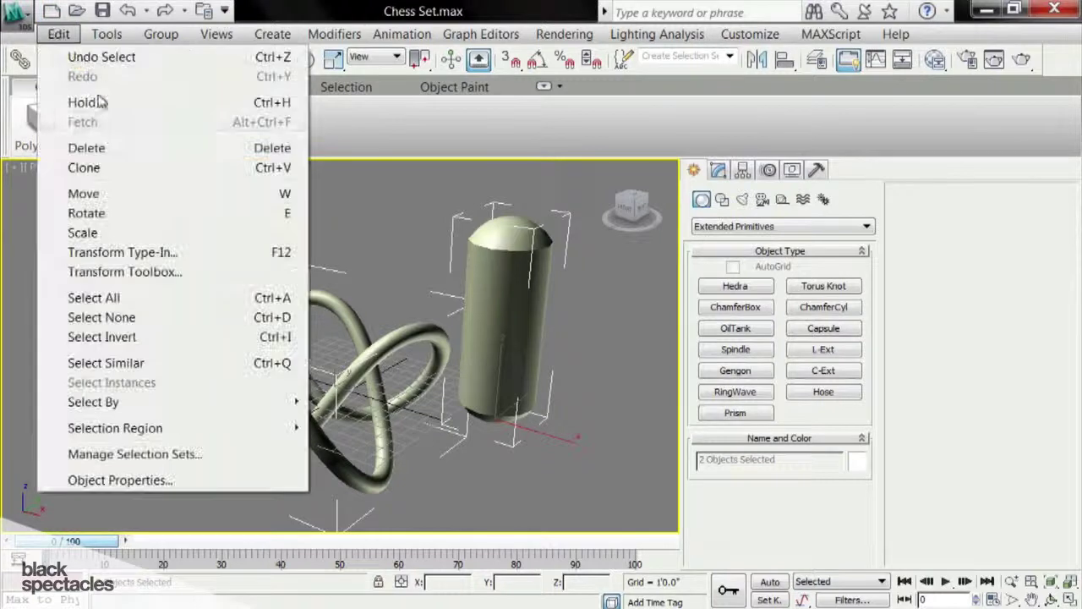
# - Delete the knot and oil tank, then drag out a Pivot door in their place
pyautogui.click(84, 147)
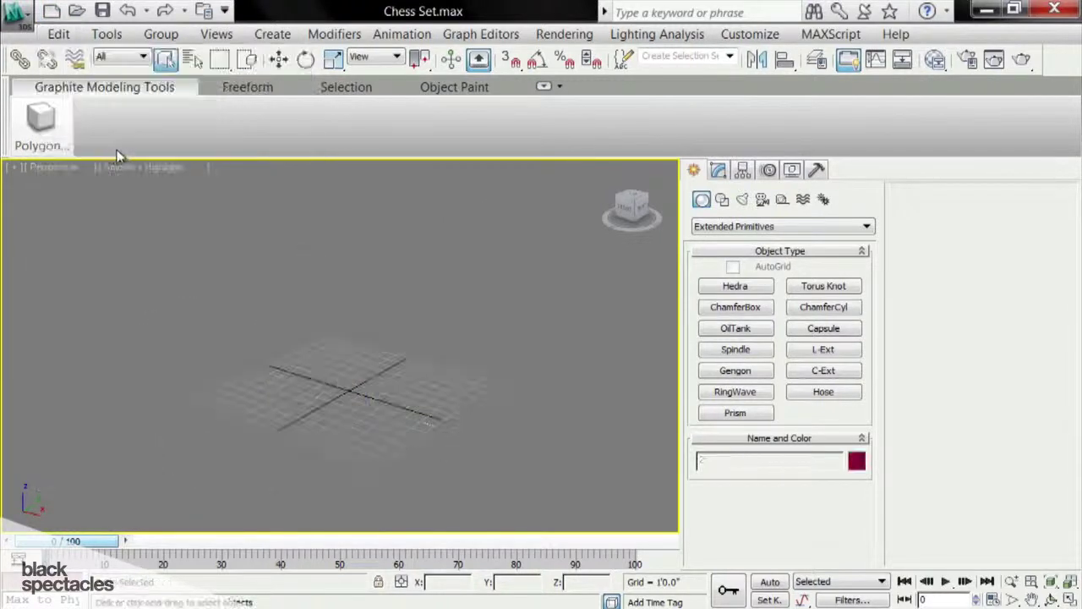
pyautogui.click(715, 225)
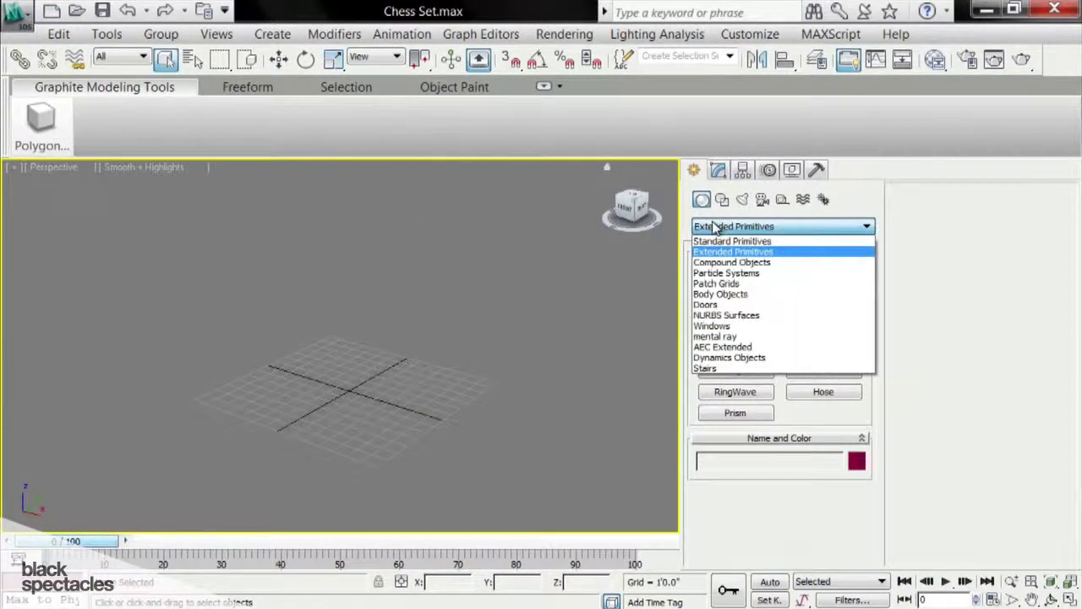
pyautogui.click(724, 305)
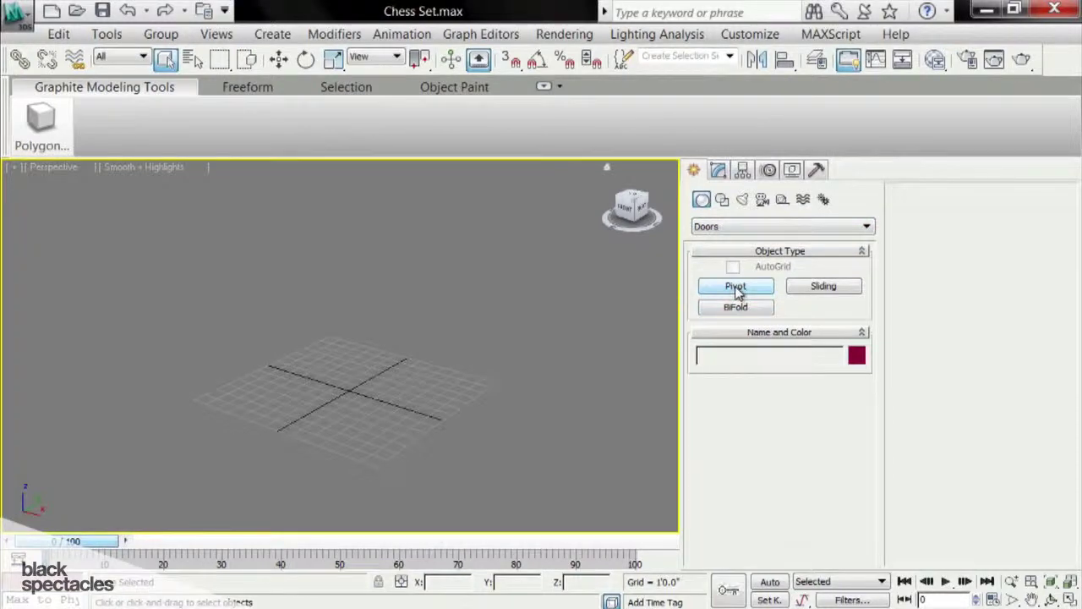
pyautogui.click(736, 287)
pyautogui.moveTo(357, 388); pyautogui.dragTo(402, 385)
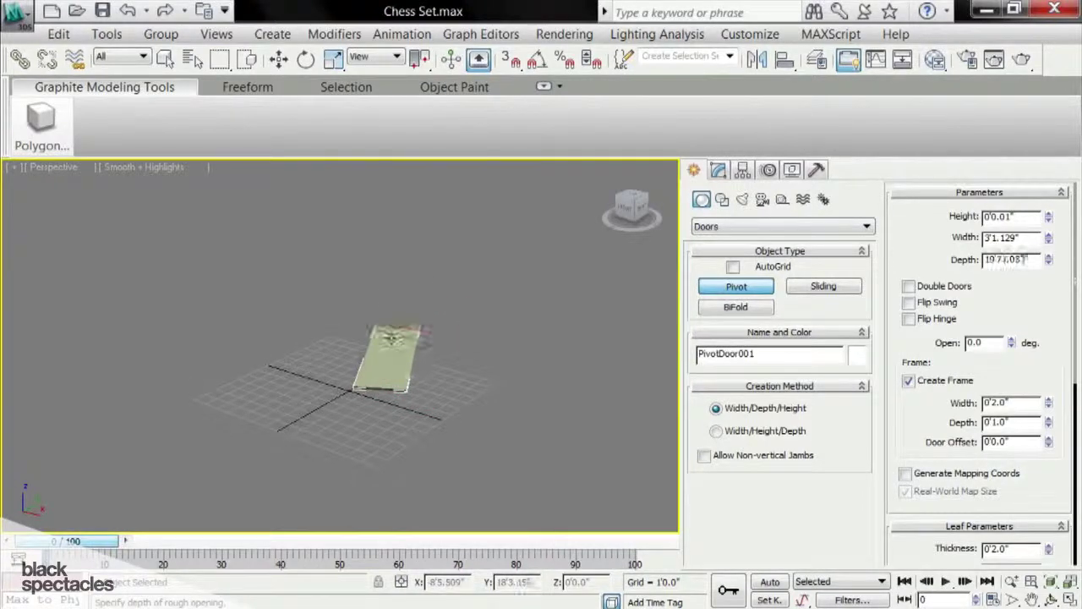
pyautogui.click(380, 382)
pyautogui.scroll(3, 380, 279)
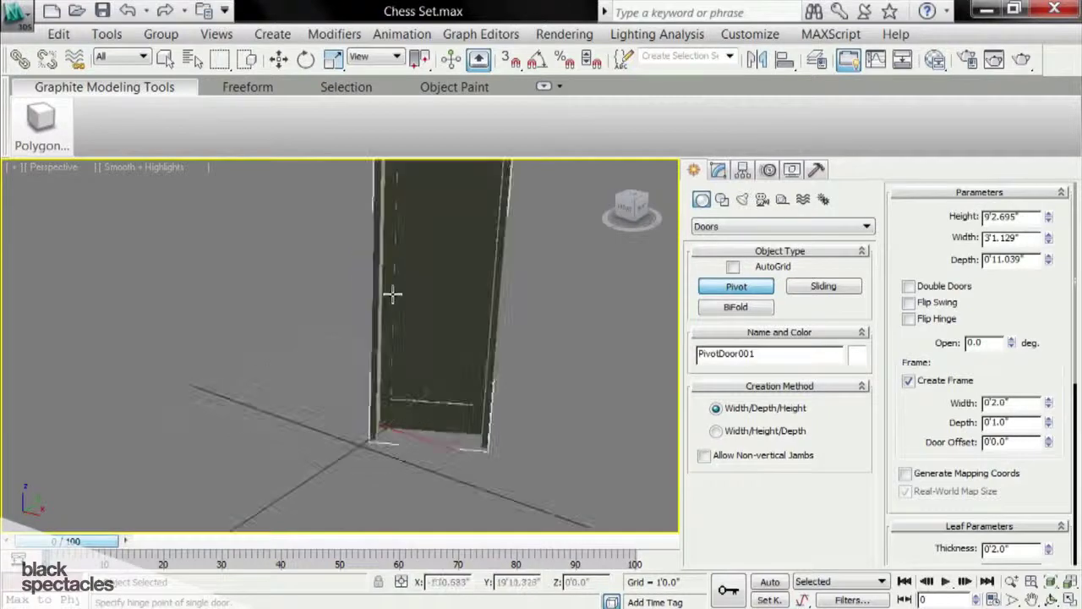
pyautogui.scroll(-2, 392, 295)
pyautogui.click(464, 297)
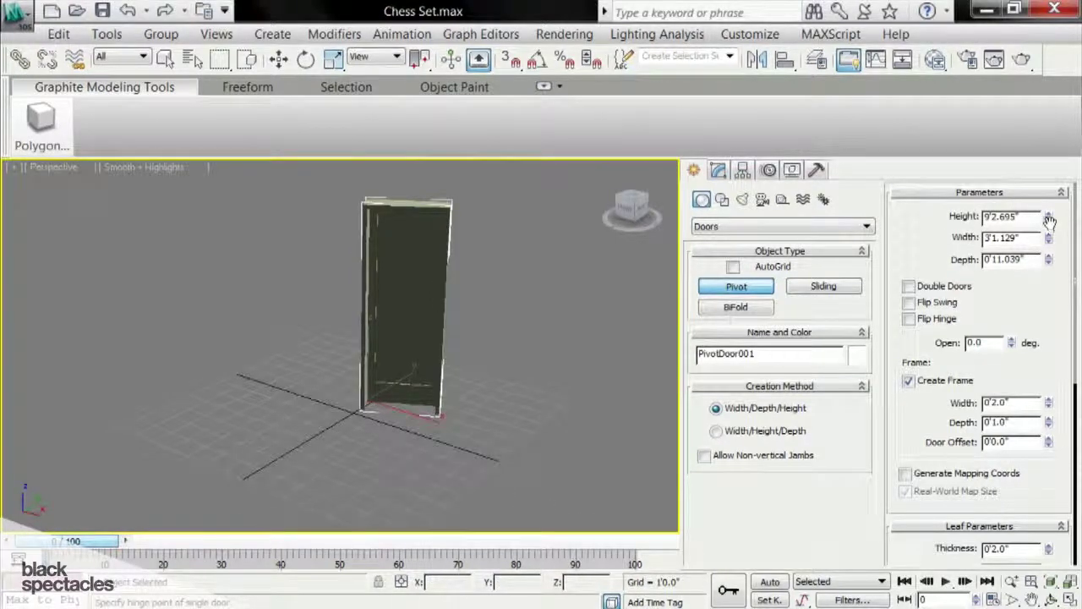
# - Make the door a 4'10.669" tall double door, open 15.5° with 0'2.86" frame width
pyautogui.moveTo(1049, 218); pyautogui.dragTo(1048, 239)
pyautogui.click(910, 286)
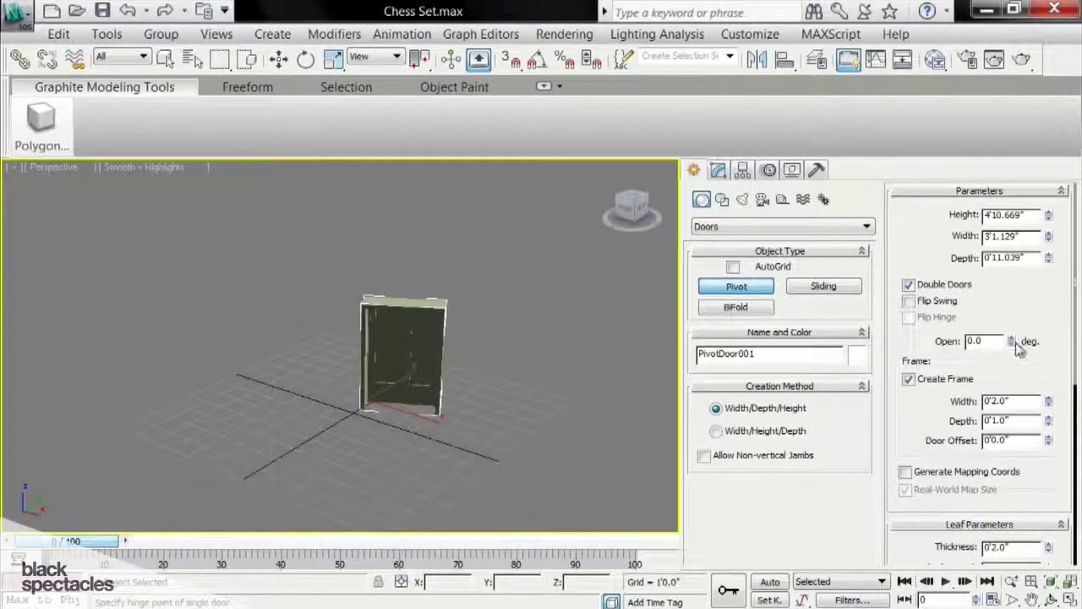
pyautogui.moveTo(1010, 303)
pyautogui.mouseDown()
pyautogui.moveTo(1011, 287)
pyautogui.moveTo(1003, 317)
pyautogui.moveTo(1005, 215)
pyautogui.moveTo(1018, 316)
pyautogui.mouseUp()
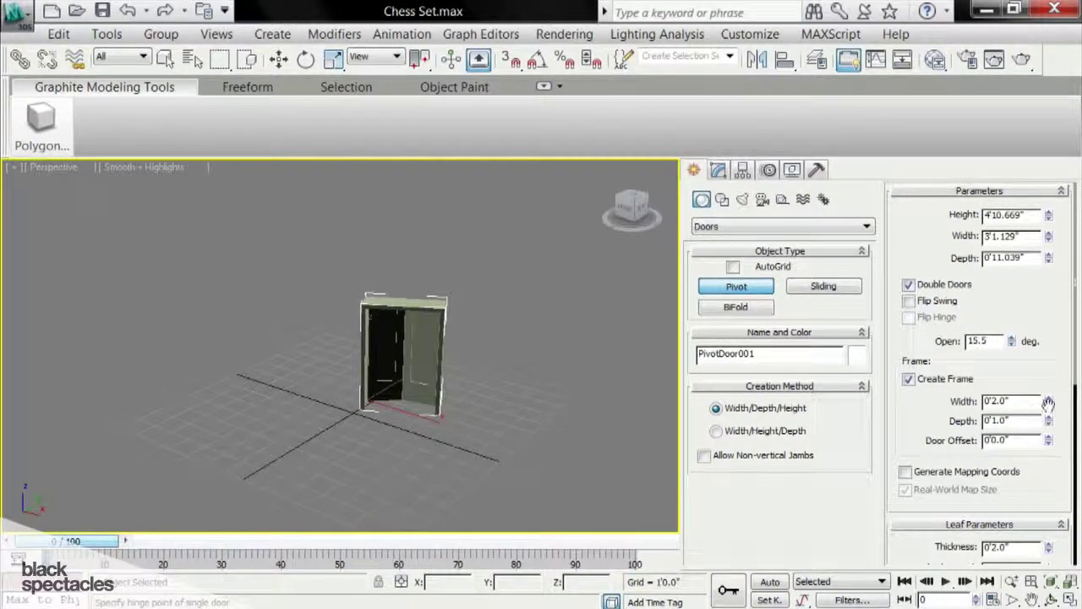
pyautogui.moveTo(1048, 401); pyautogui.dragTo(1047, 362)
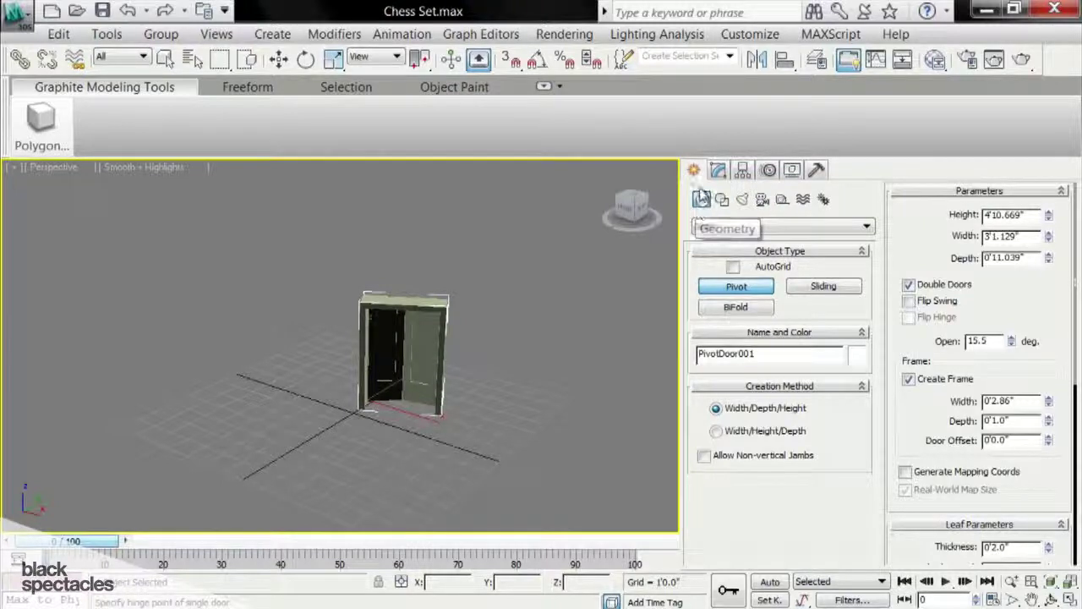
# - Build an L-type stair with 0'11.382" and 4'3.217" runs, 3'3" wide, beside the door
pyautogui.click(712, 227)
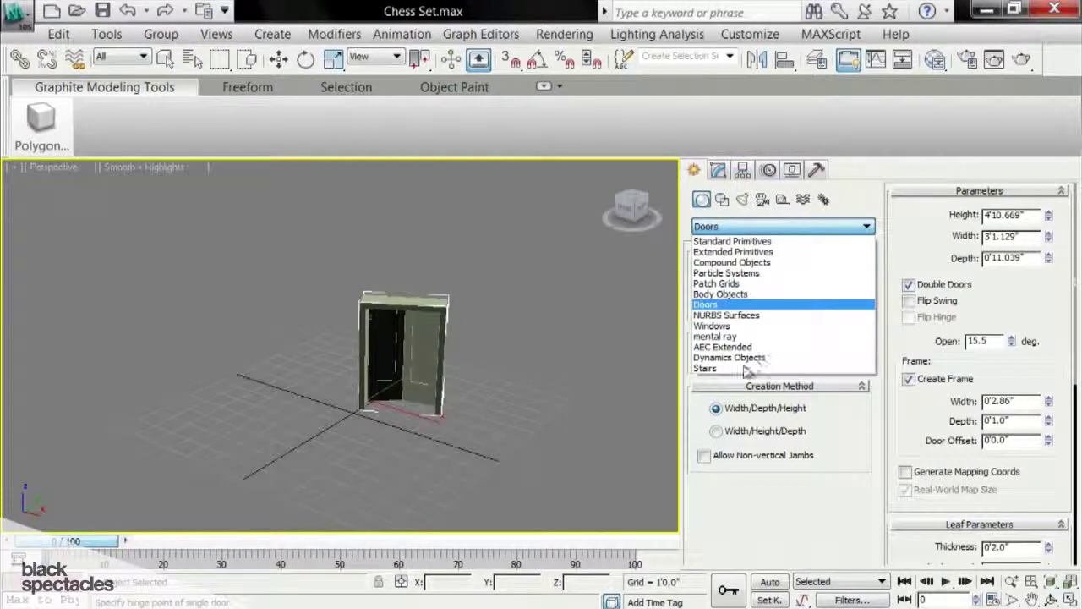
pyautogui.click(727, 369)
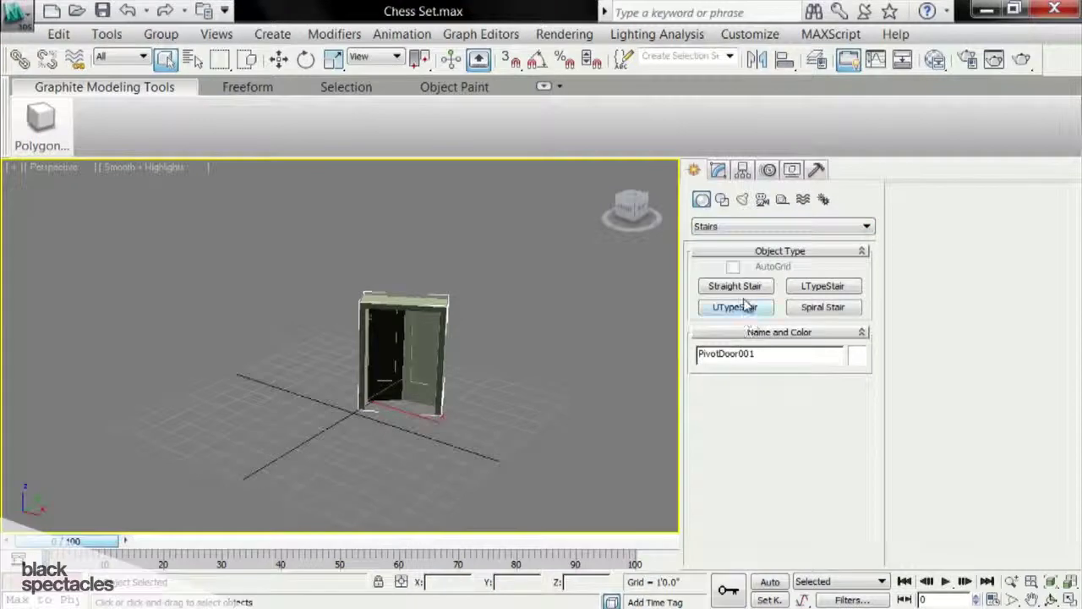
pyautogui.click(823, 285)
pyautogui.moveTo(245, 474); pyautogui.dragTo(270, 406)
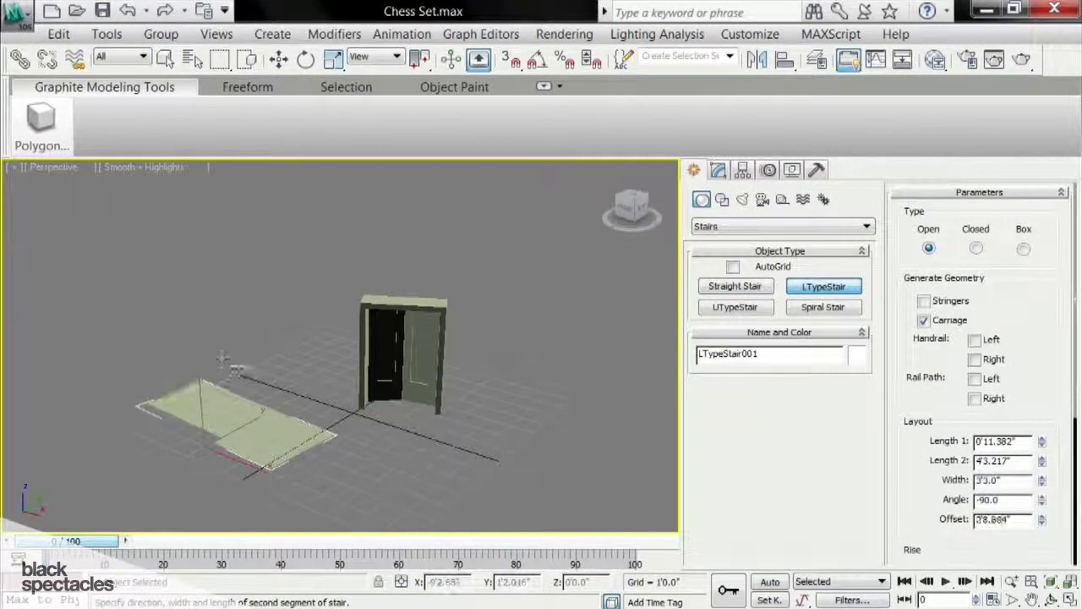
pyautogui.click(243, 372)
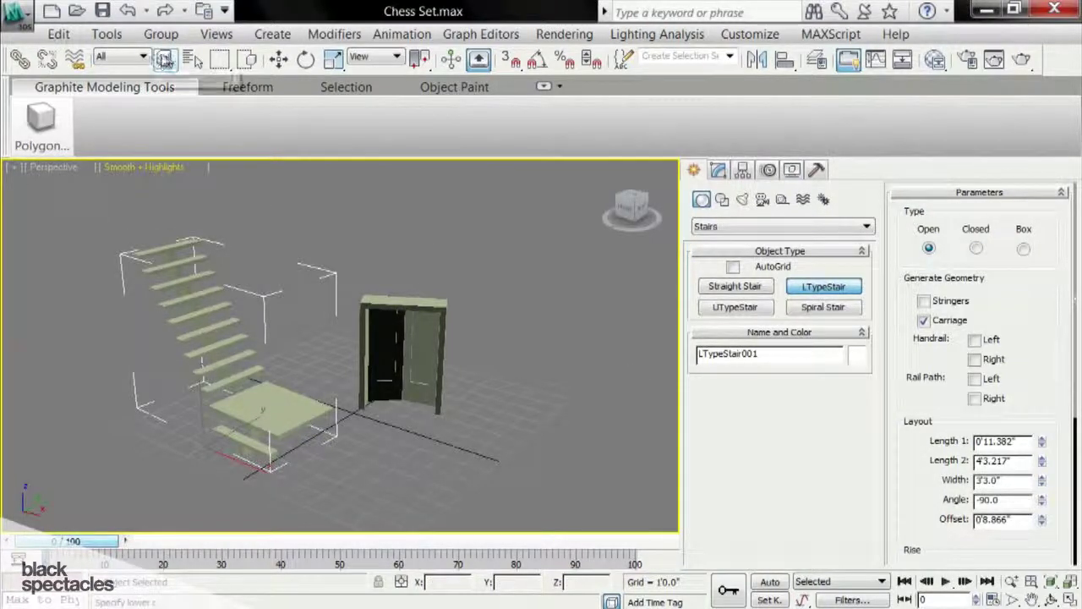
pyautogui.click(165, 58)
pyautogui.click(400, 315)
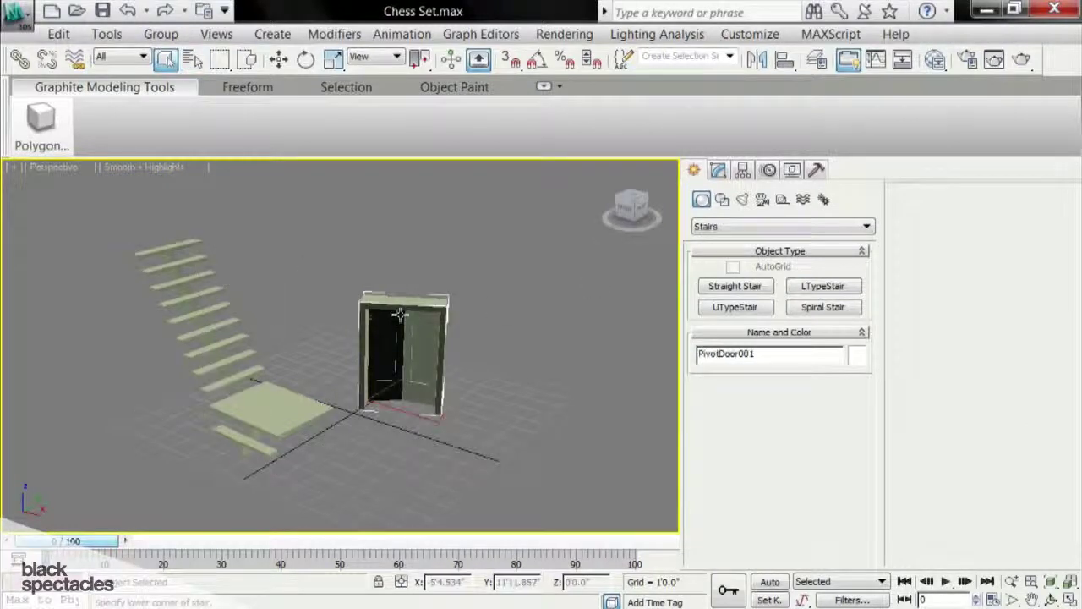